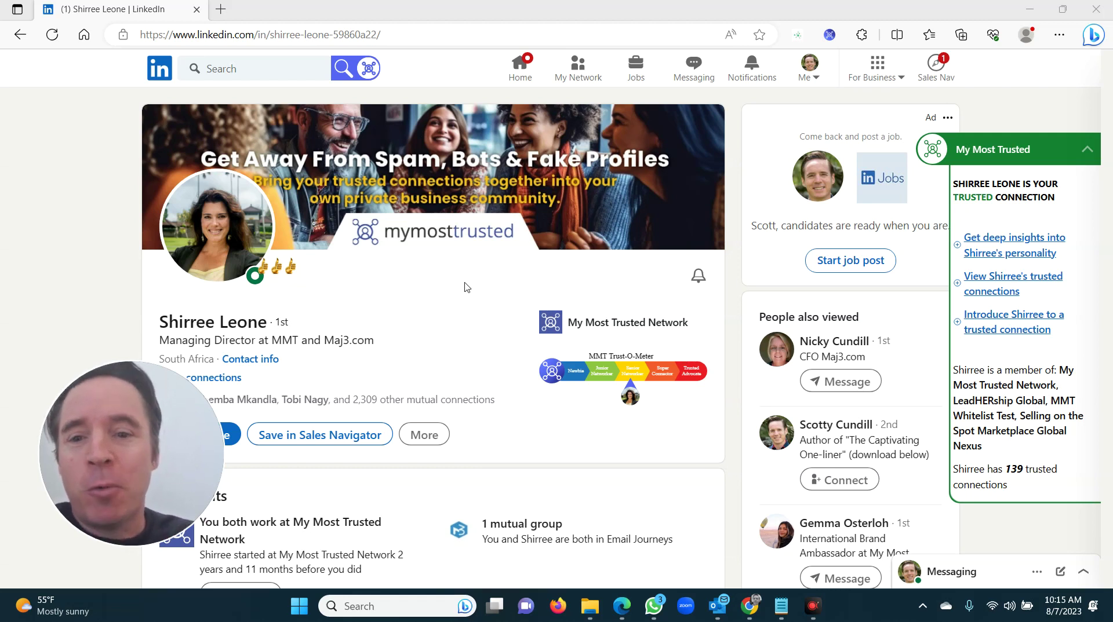
Start introducing the viewed profile to a trusted connection and choose the My Most Trusted Network International Brand Ambassador as recipient.
left_click(281, 320)
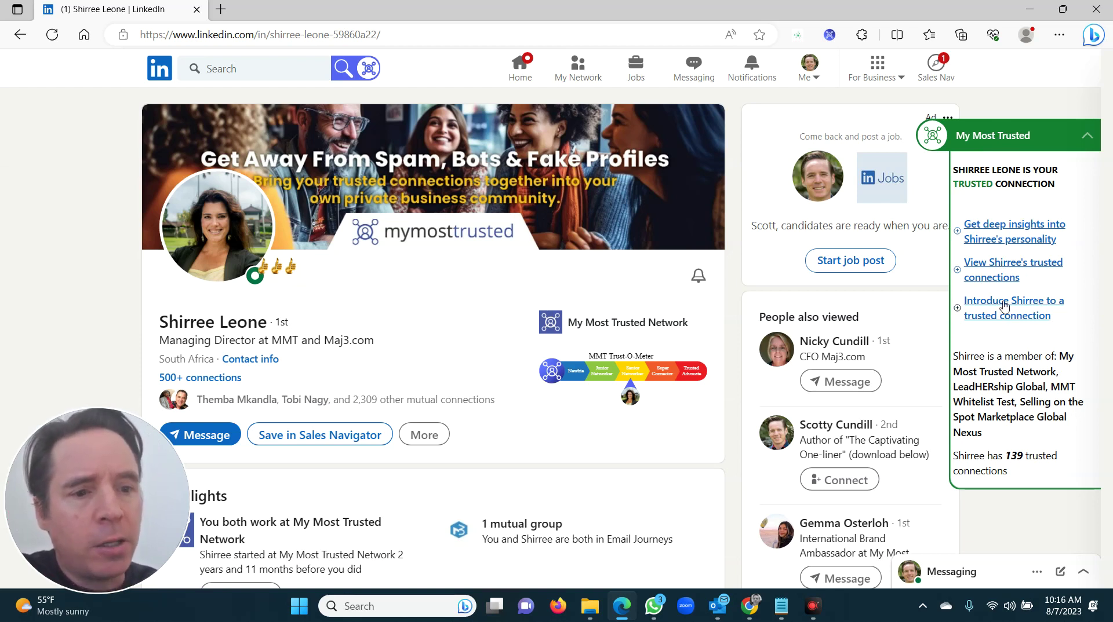
left_click(1004, 306)
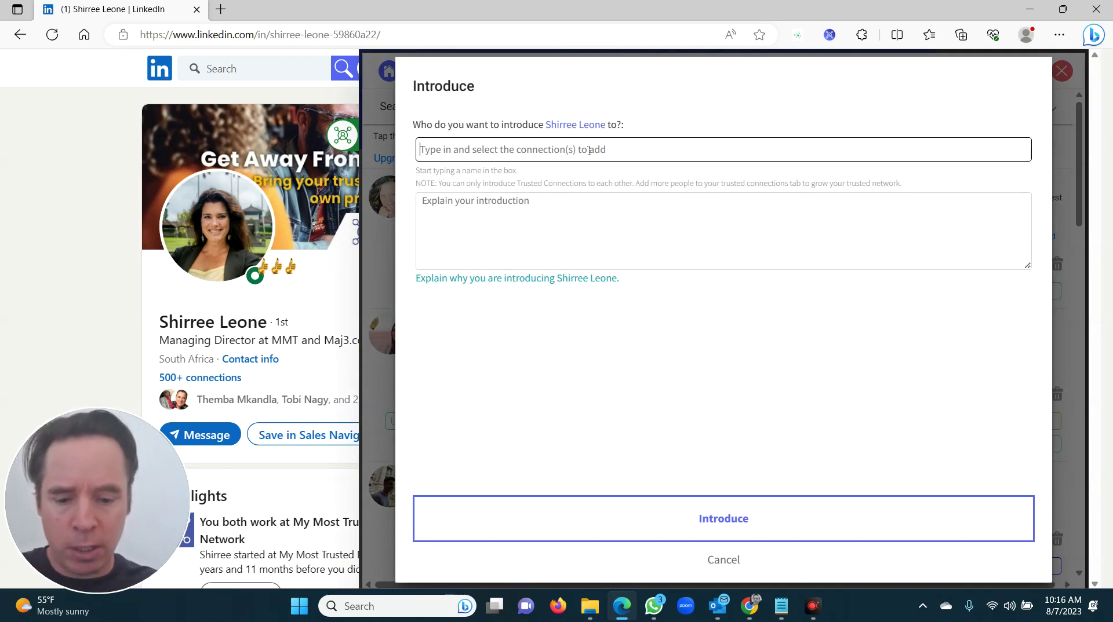
type("gemma")
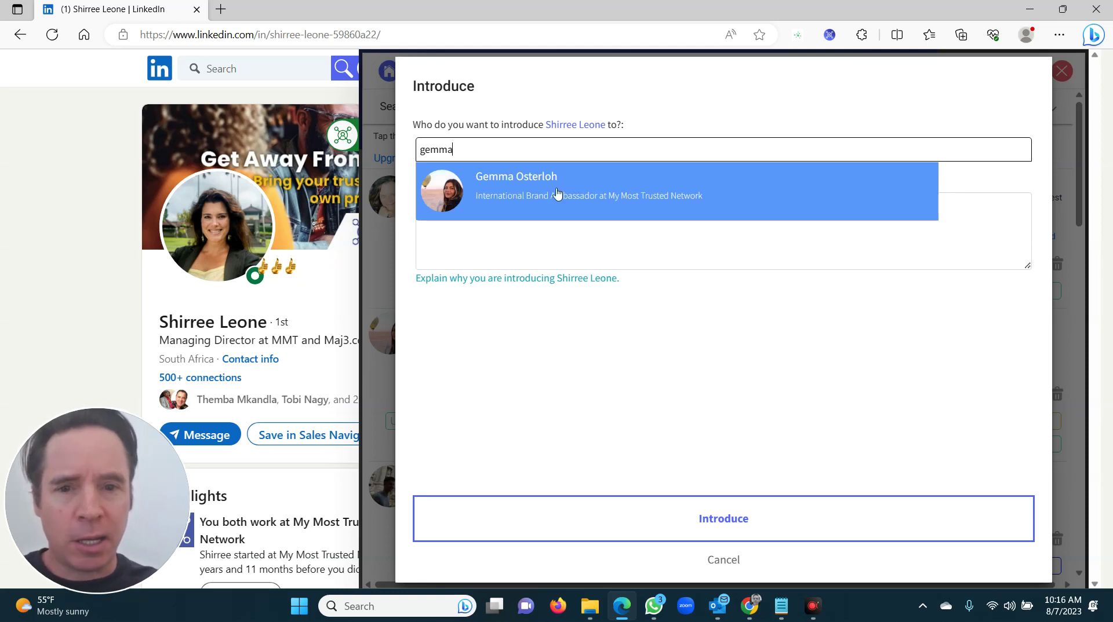
left_click(533, 182)
left_click(538, 203)
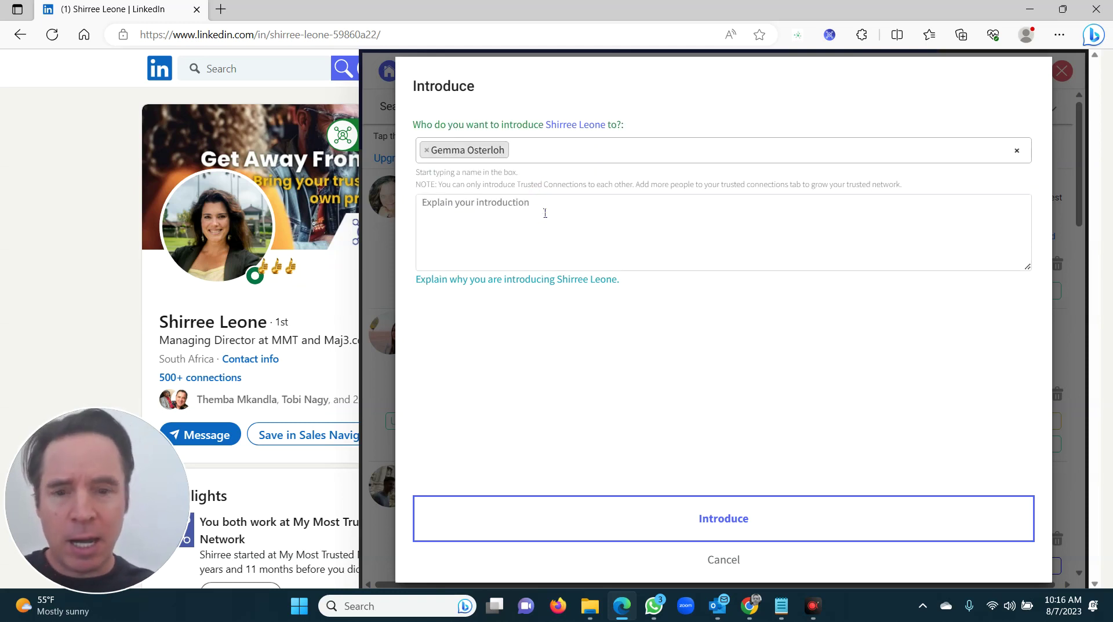
Write the introduction note, greeting the recipient by first name: "this is your mom. Hopefully you already know each other. If not... oh dear.".
type("Hi Gemma, this is your mom. Hopefully you already know each other. If not... oh dear.")
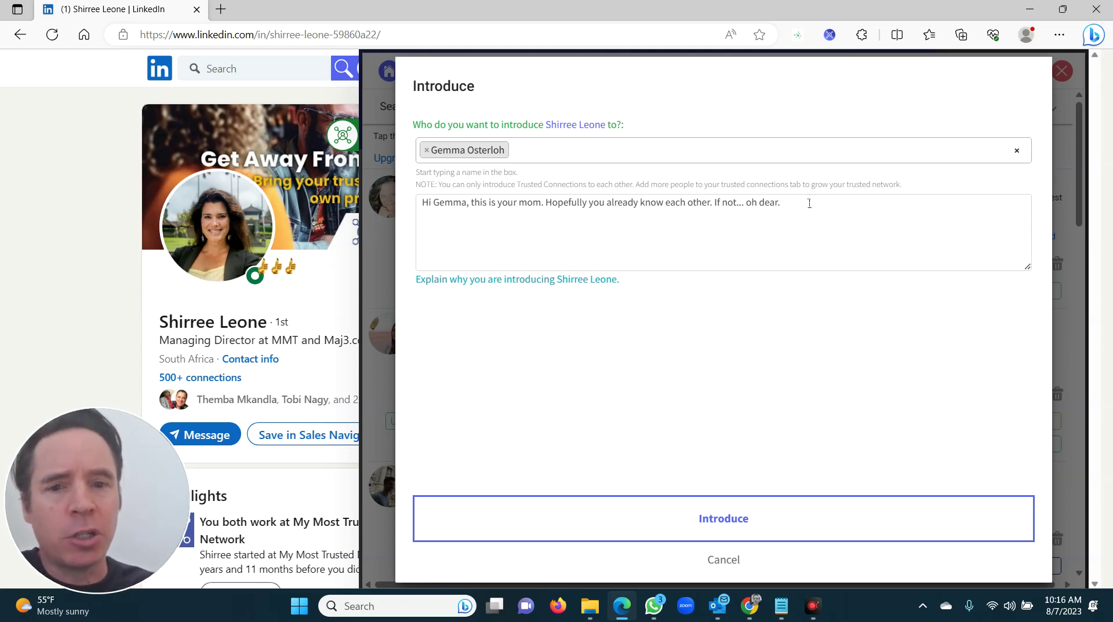
triple_click(808, 203)
left_click(825, 205)
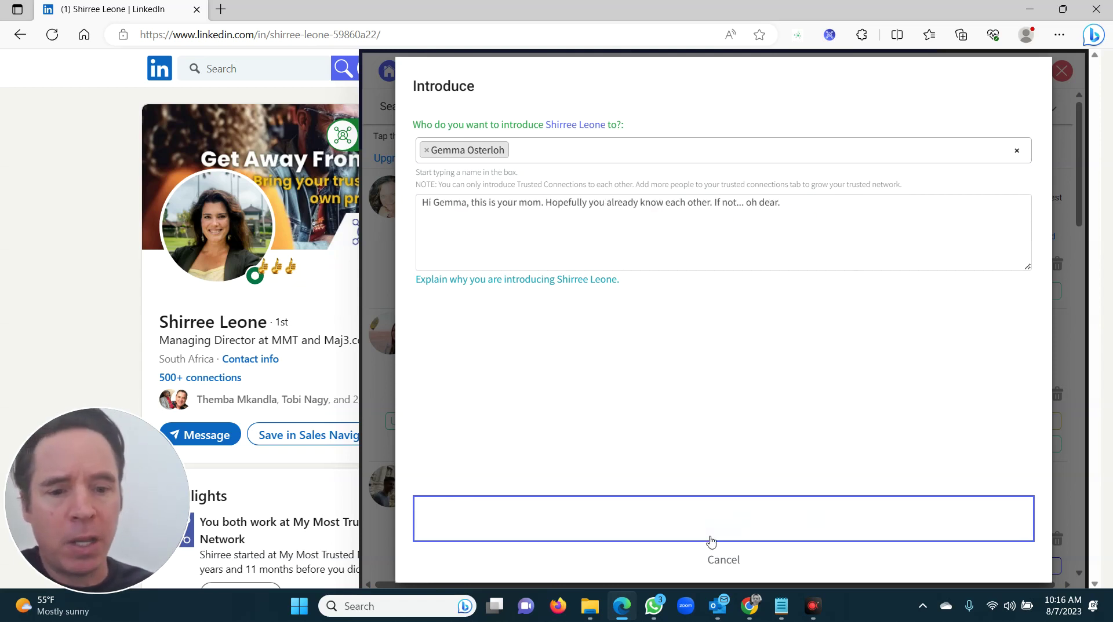
Submit and confirm the introduction with the group chat and LinkedIn post sharing options on, and dismiss the closing notice.
left_click(740, 518)
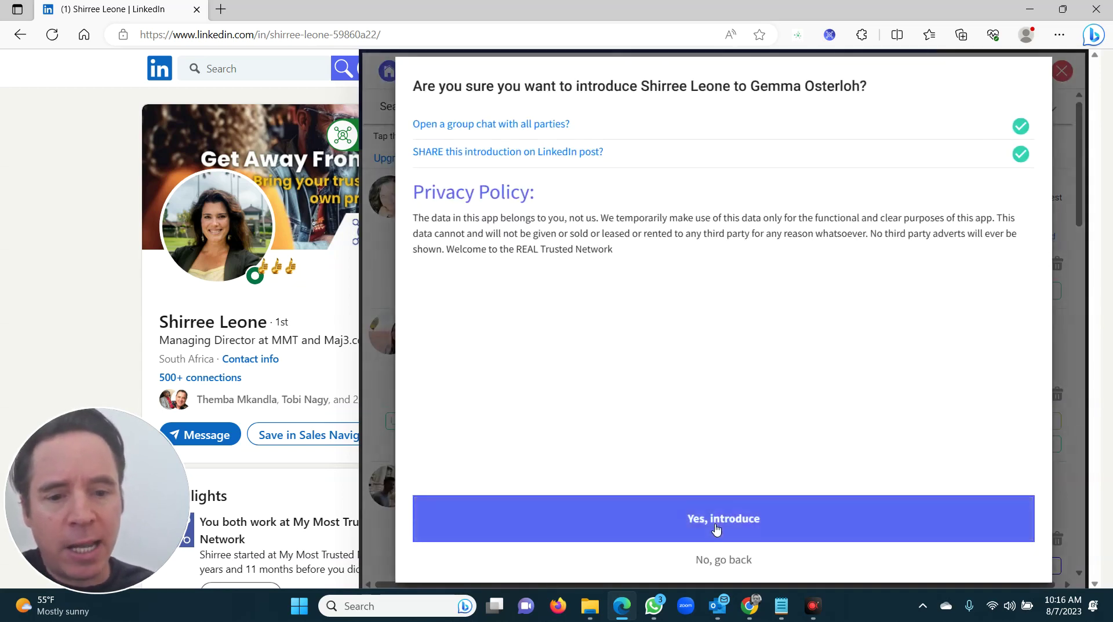
left_click(714, 528)
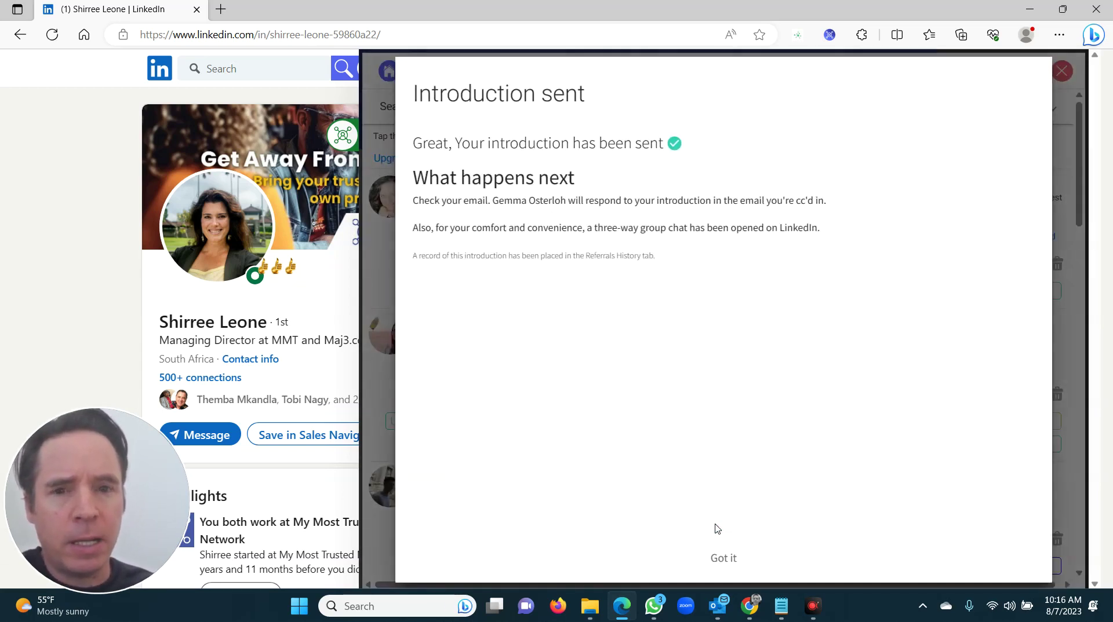
left_click(724, 553)
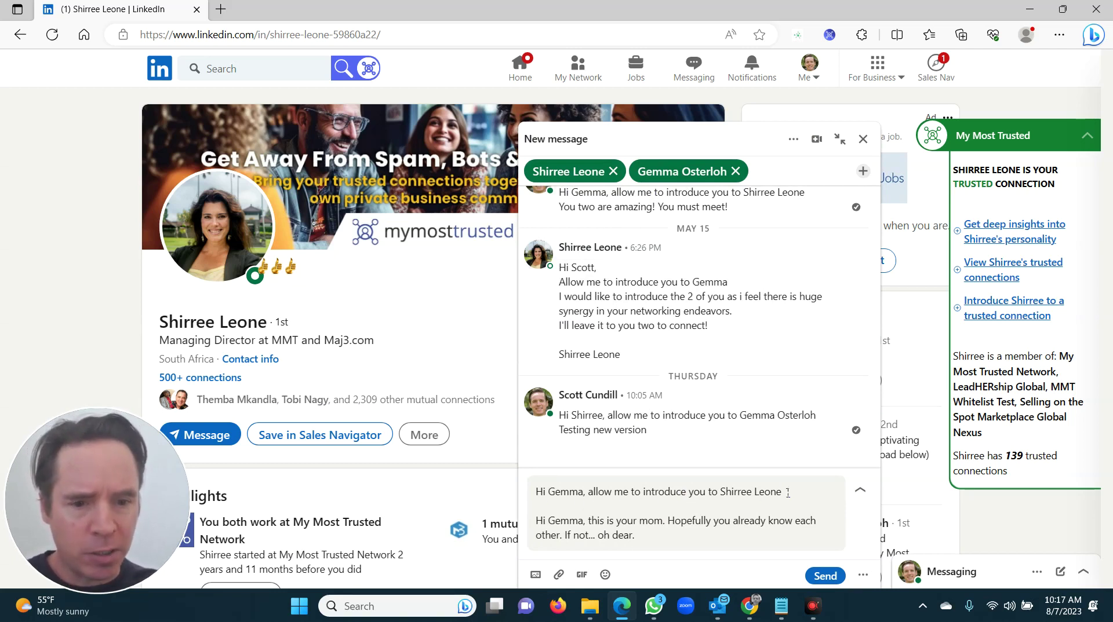
Remove the repeated "Hi" from the second paragraph of the group chat message and send it.
left_click(579, 520)
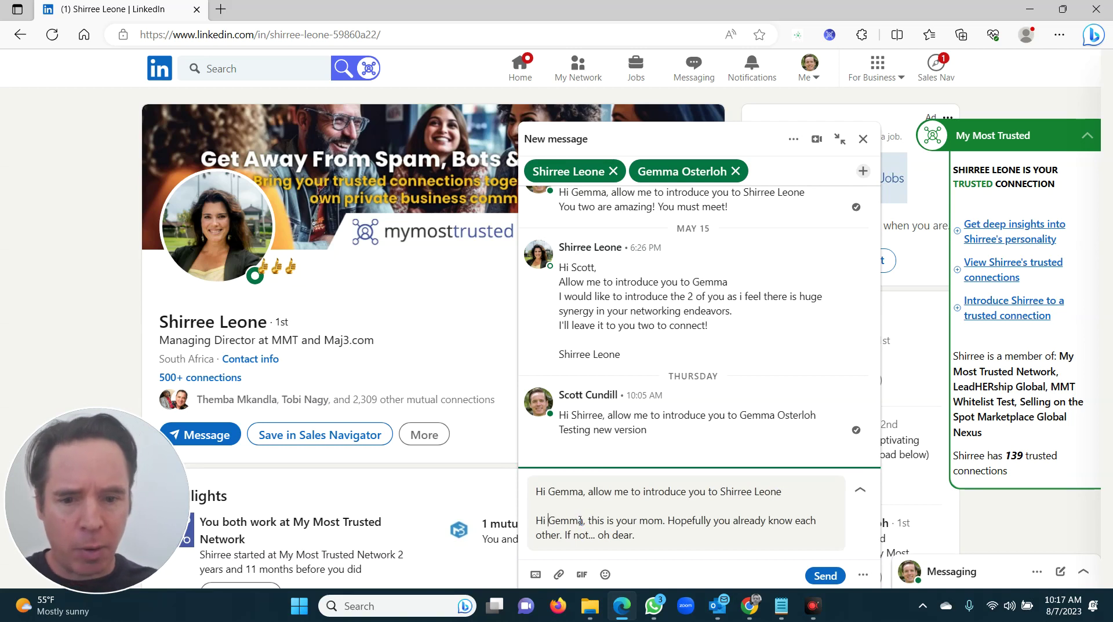
key("Home")
key("Delete")
key("Delete")
key("Delete")
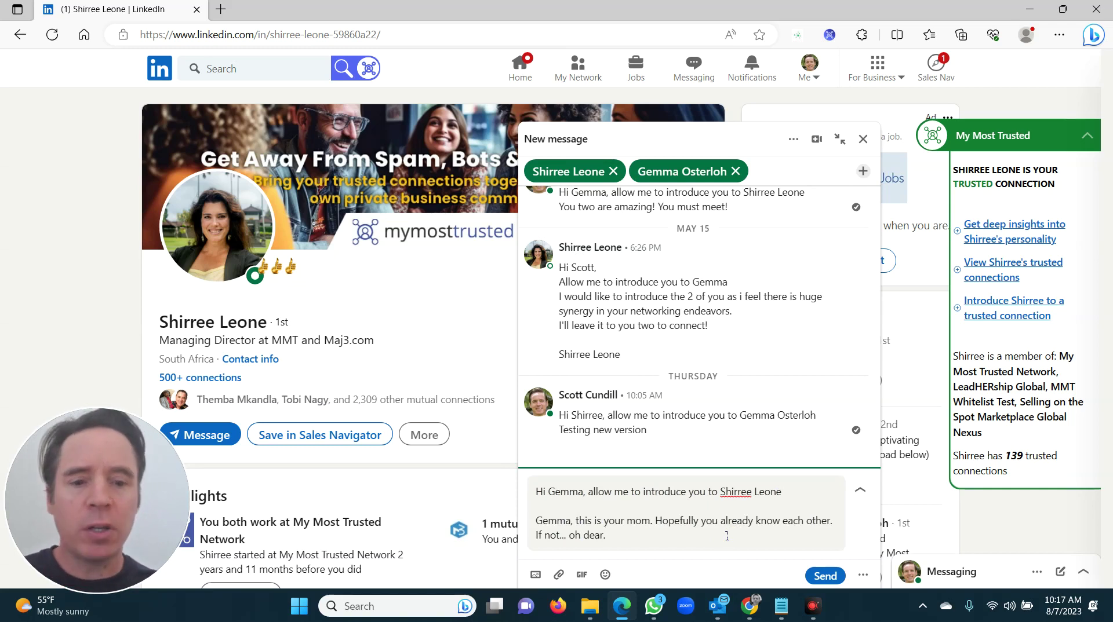
left_click(827, 577)
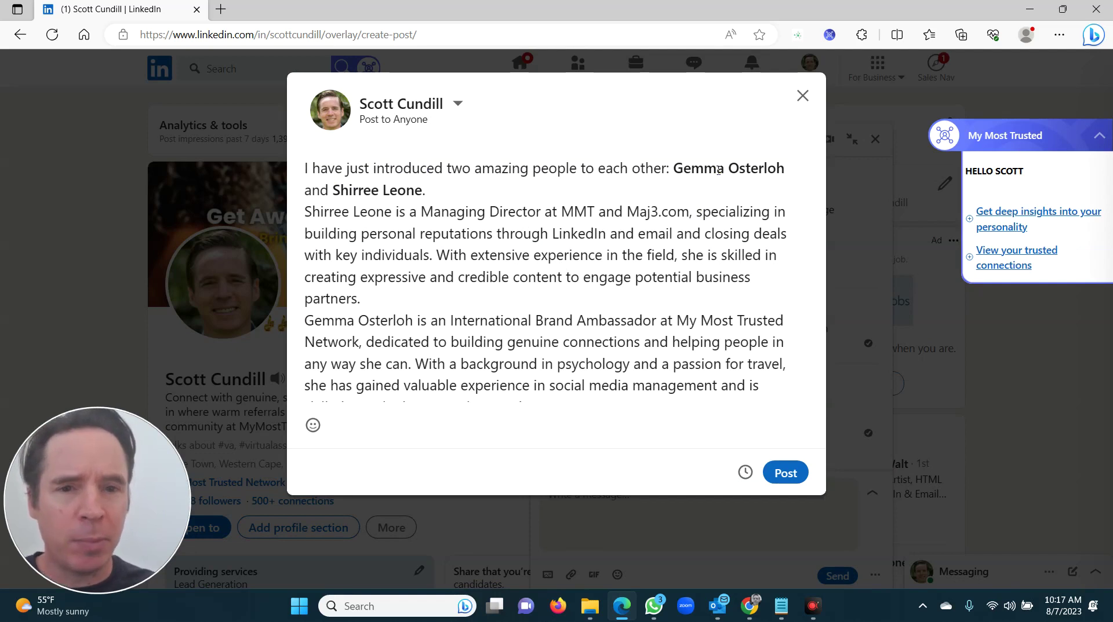
Add a blank line after the post's opening sentence and shorten the Managing Director's description to end at "with key individuals." with a blank line below.
left_click(540, 194)
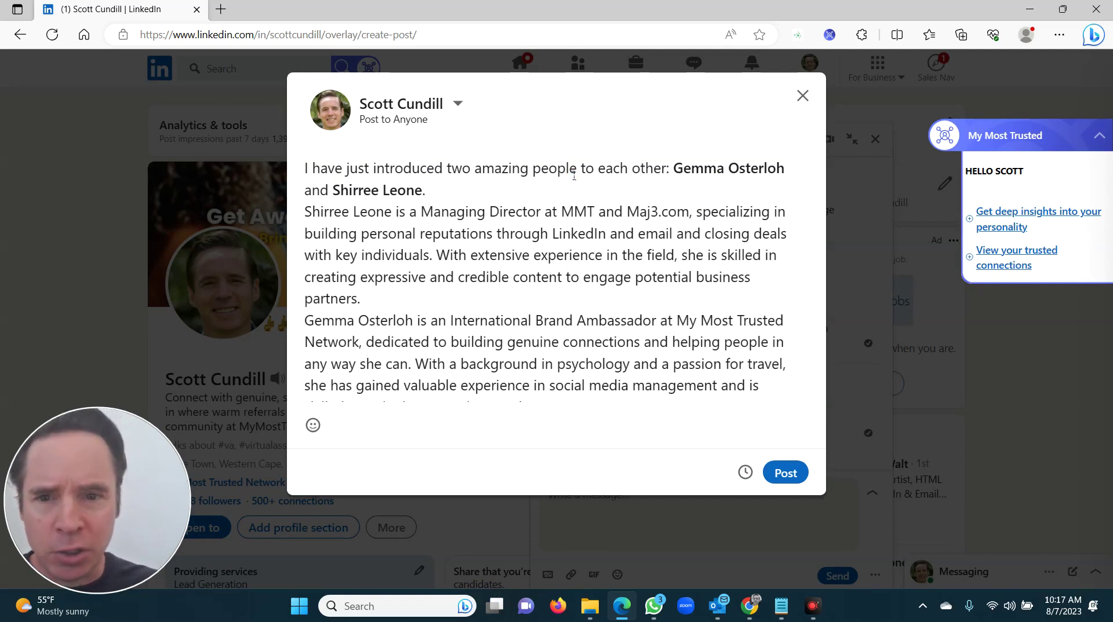
key("Return")
key("Down")
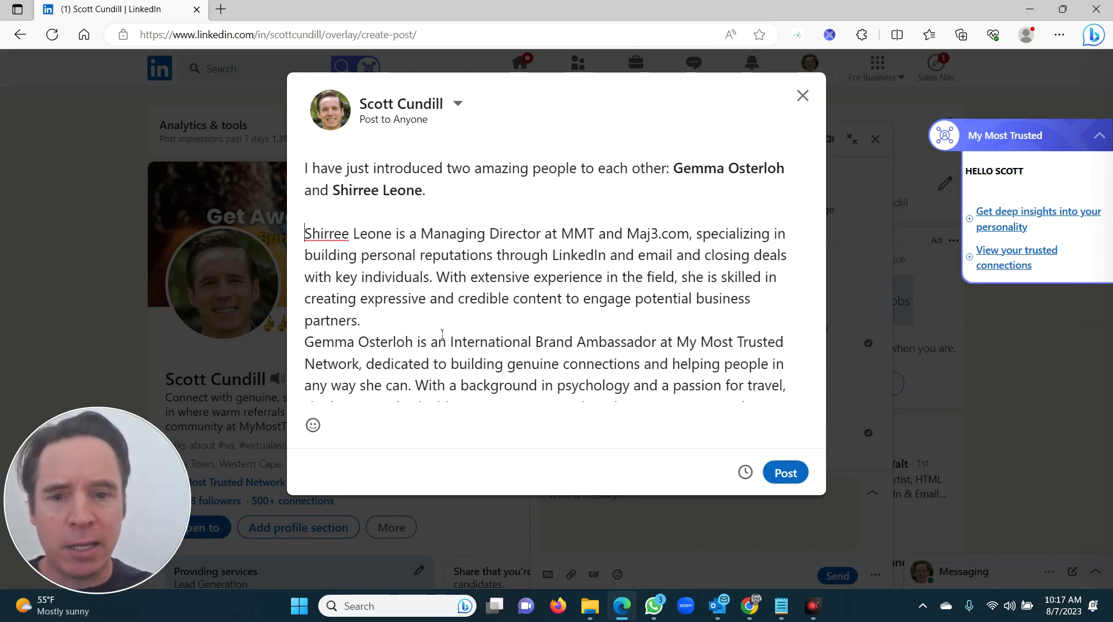
left_click_drag(396, 325, 436, 284)
key("BackSpace")
key("Return")
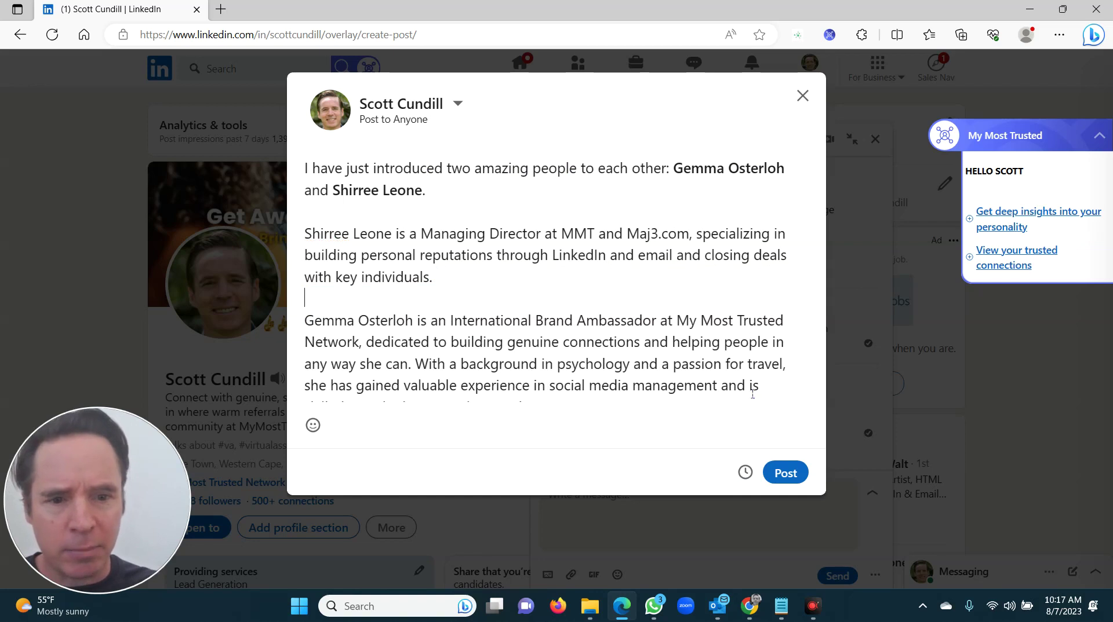
Shorten the Brand Ambassador's description in the post to end with "My Most Trusted Network.".
scroll(614, 351, "down", 1)
left_click_drag(609, 332, 368, 273)
key("BackSpace")
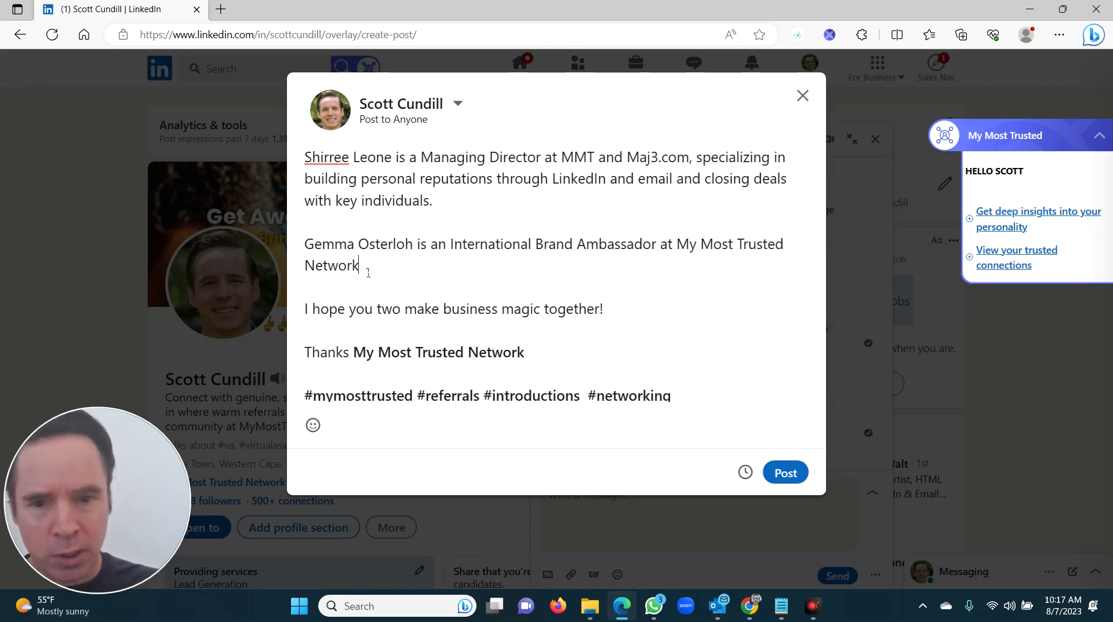
type(".")
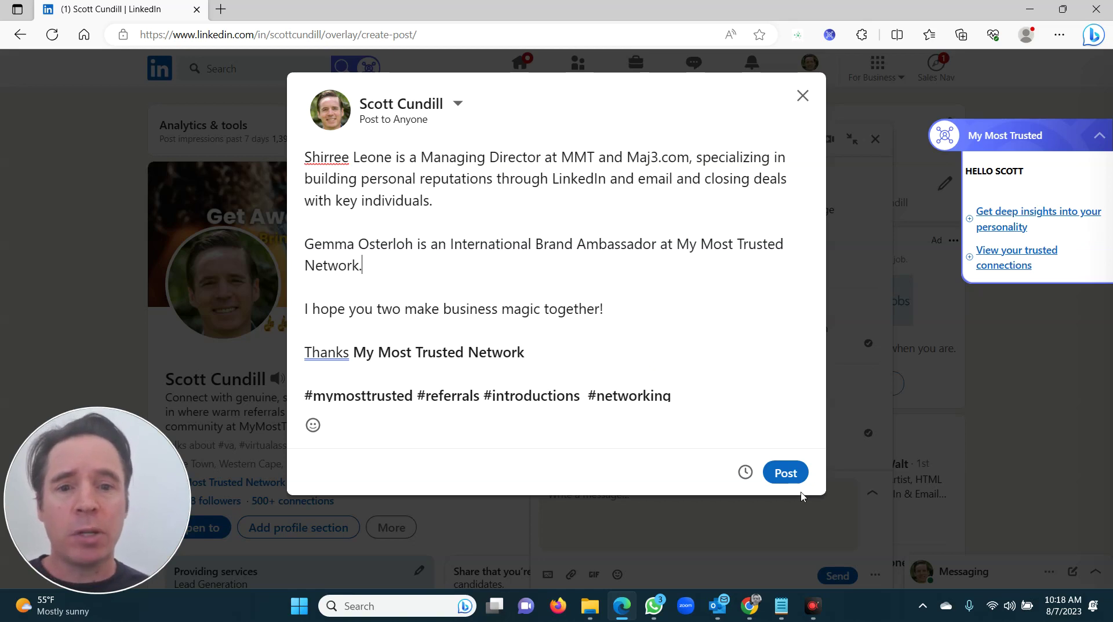
scroll(661, 286, "up", 2)
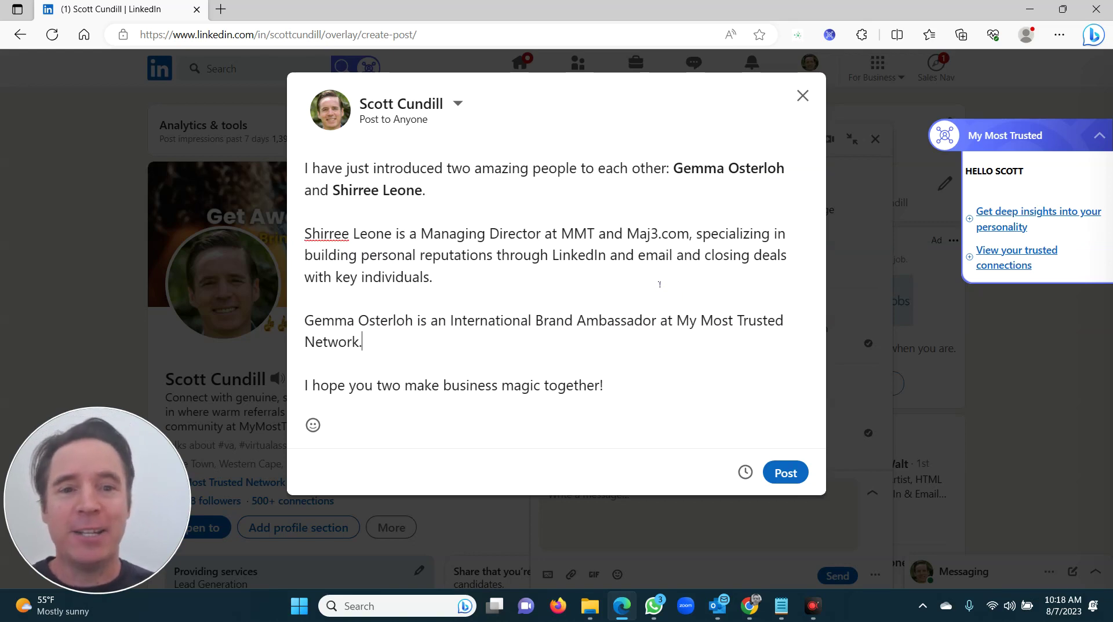
Close the introduction post without publishing it and close the group chat window.
left_click(803, 95)
left_click(636, 318)
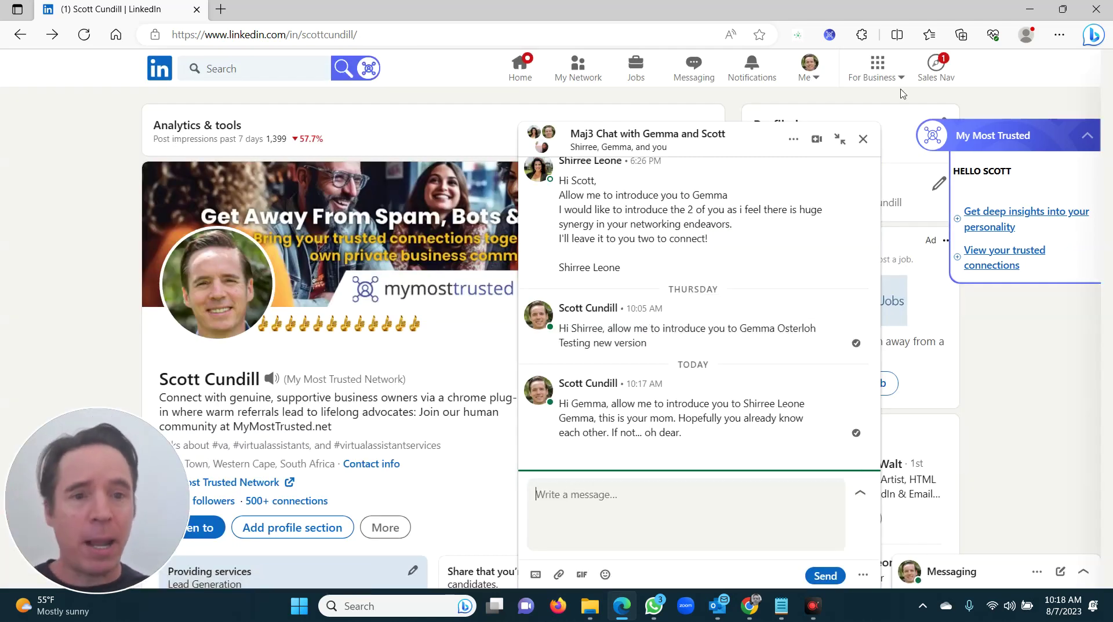
left_click(862, 140)
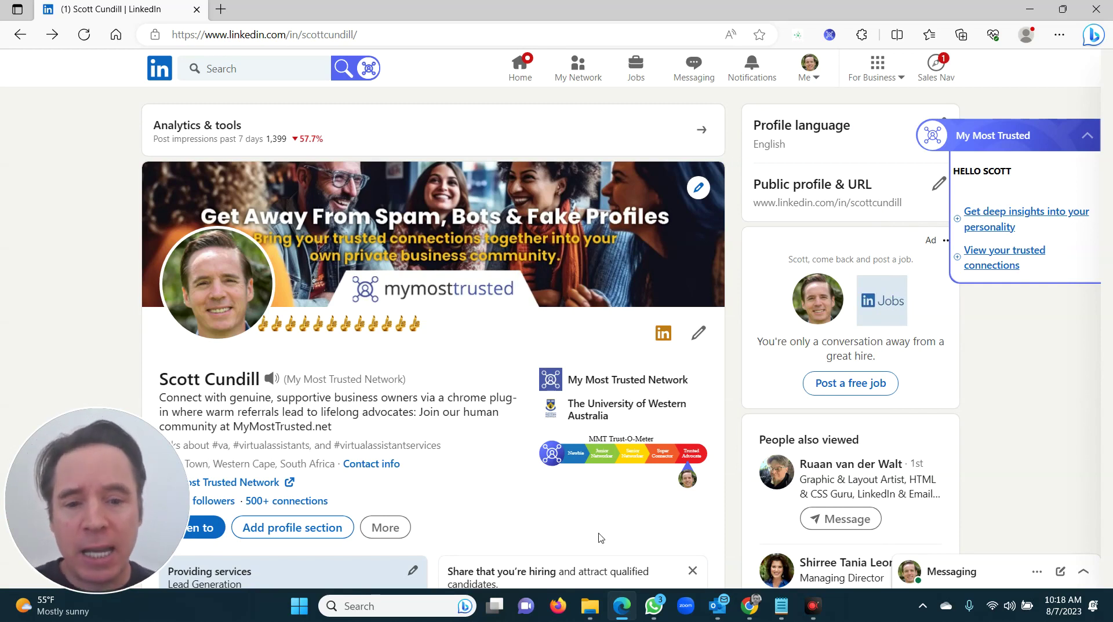
mouse_move(640, 461)
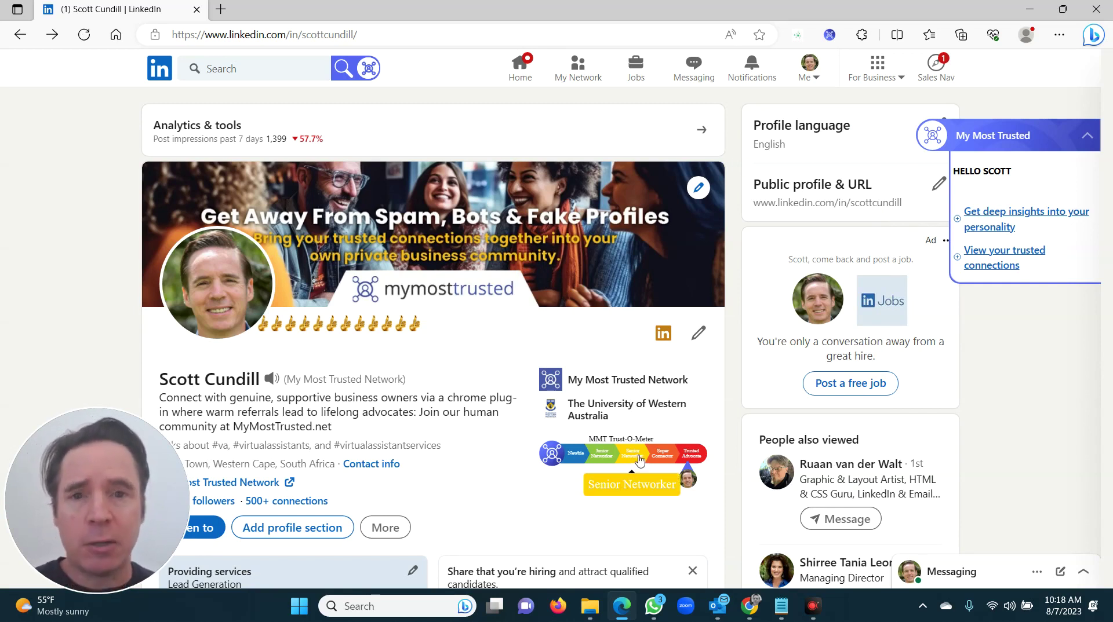